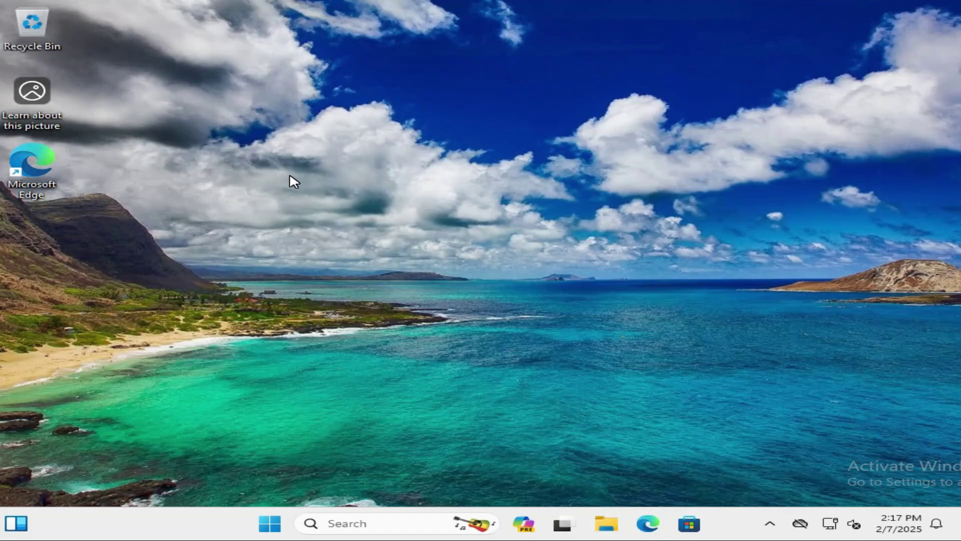
Step: Open Disk Management and dismiss the automatic disk initialization prompt
right_click(269, 525)
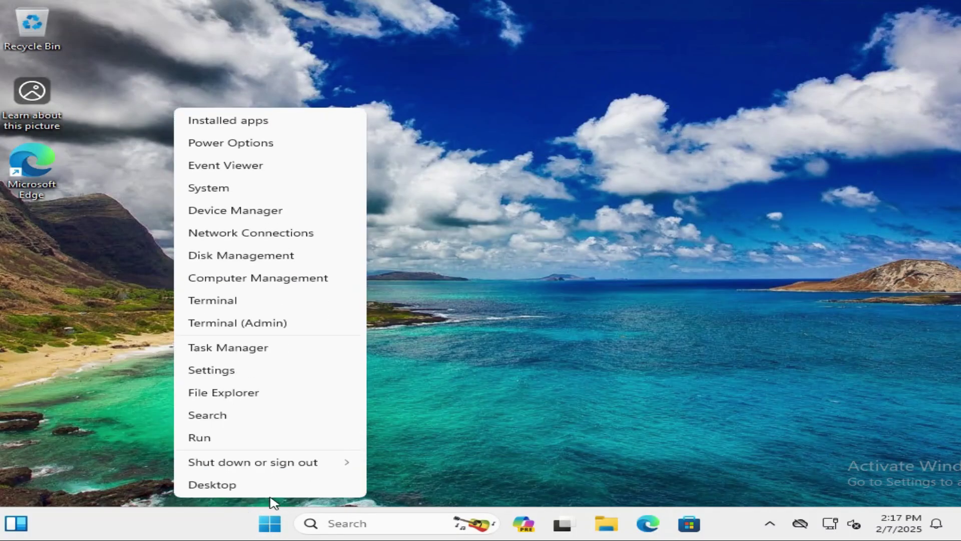
left_click(261, 256)
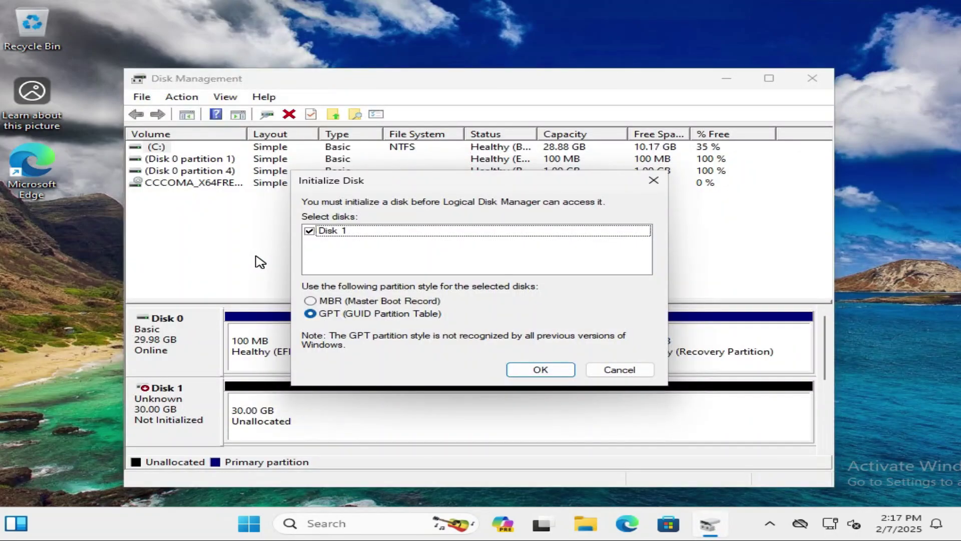
left_click(604, 371)
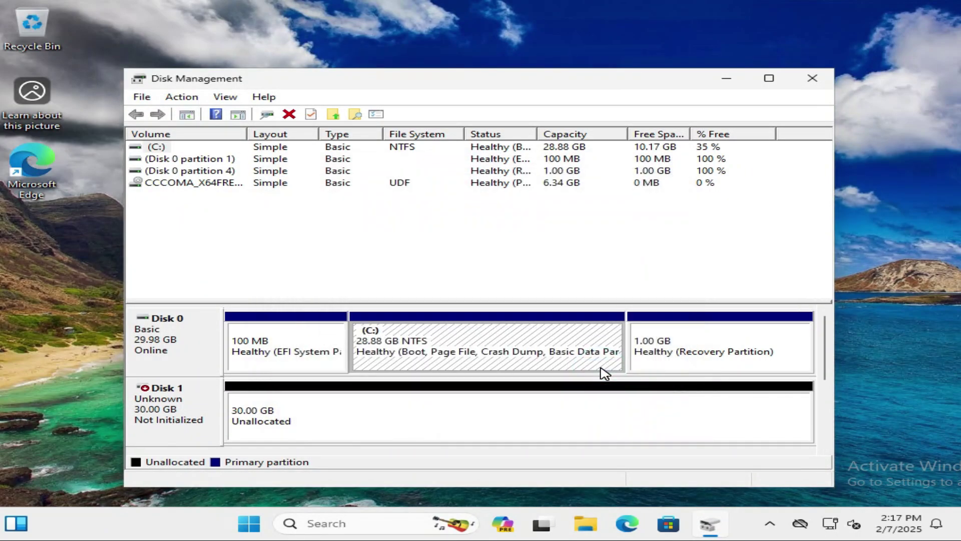
Step: Initialize Disk 1 with the GPT (GUID Partition Table) partition style
left_click(280, 419)
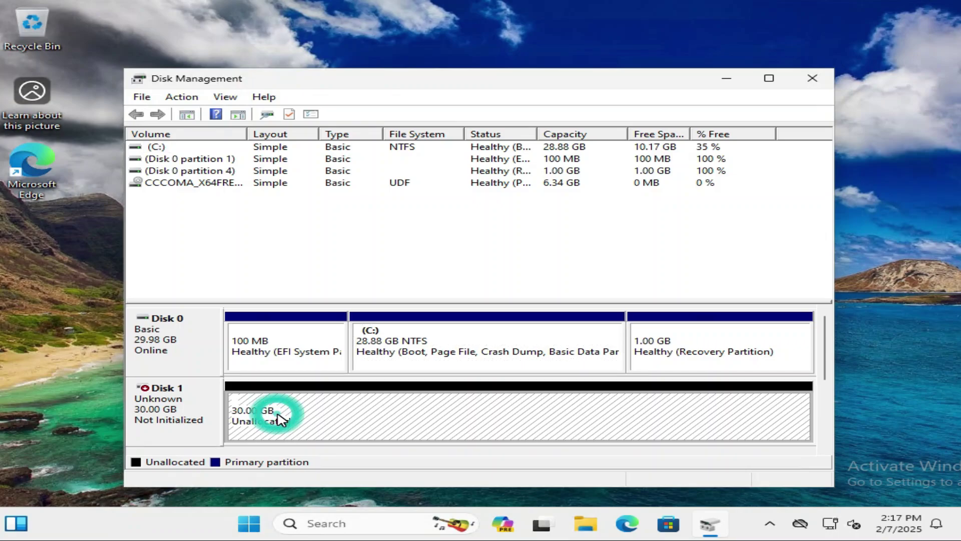
right_click(163, 412)
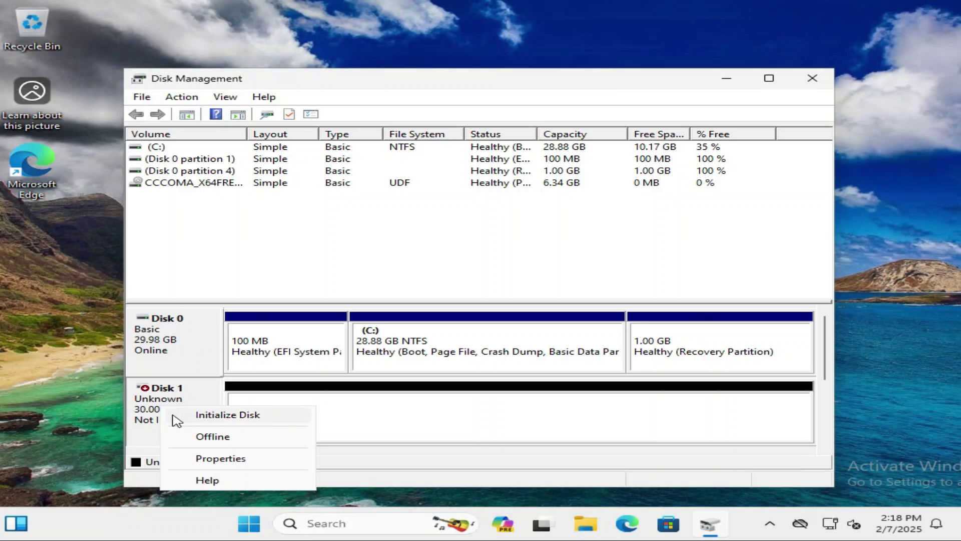
left_click(224, 417)
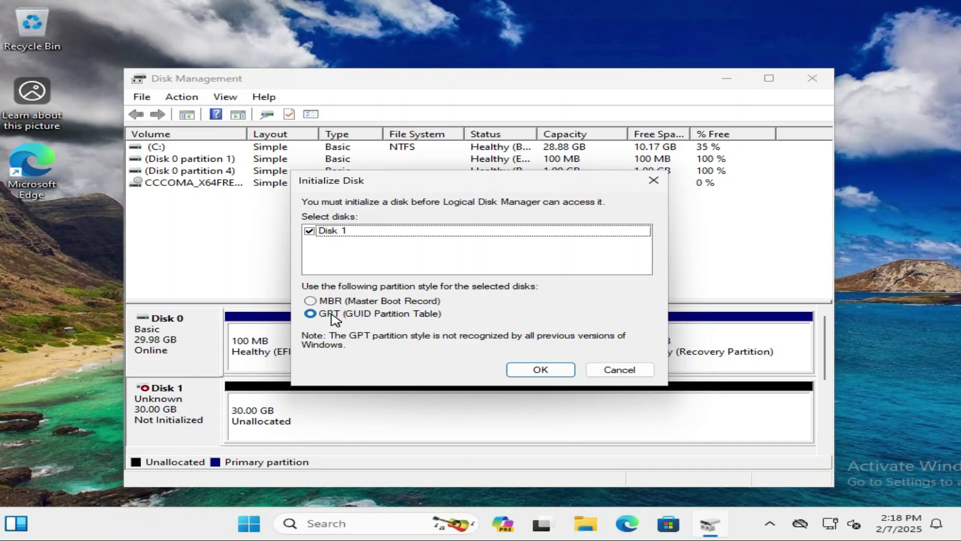
left_click(333, 317)
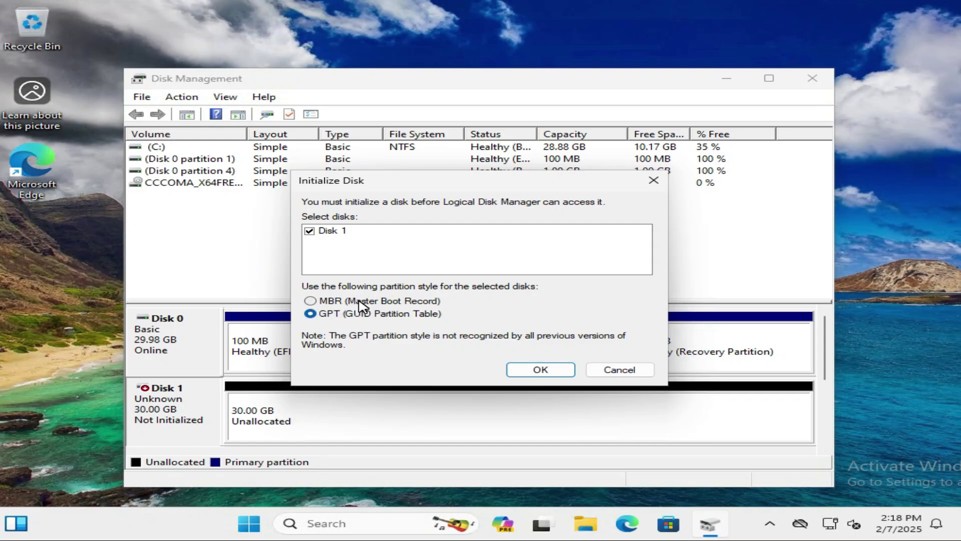
left_click(541, 369)
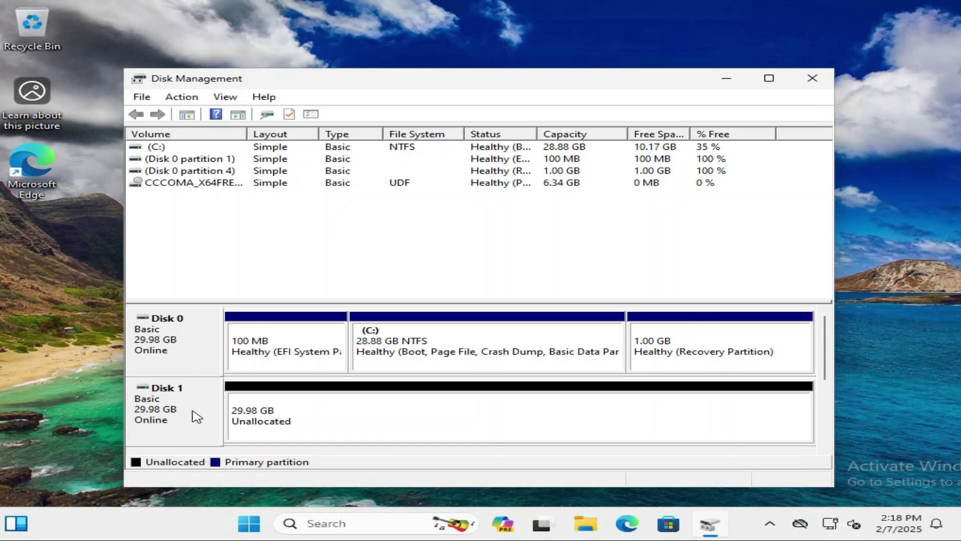
Step: Start a new simple volume in Disk 1's unallocated space and set its size to 10240 MB
left_click(347, 415)
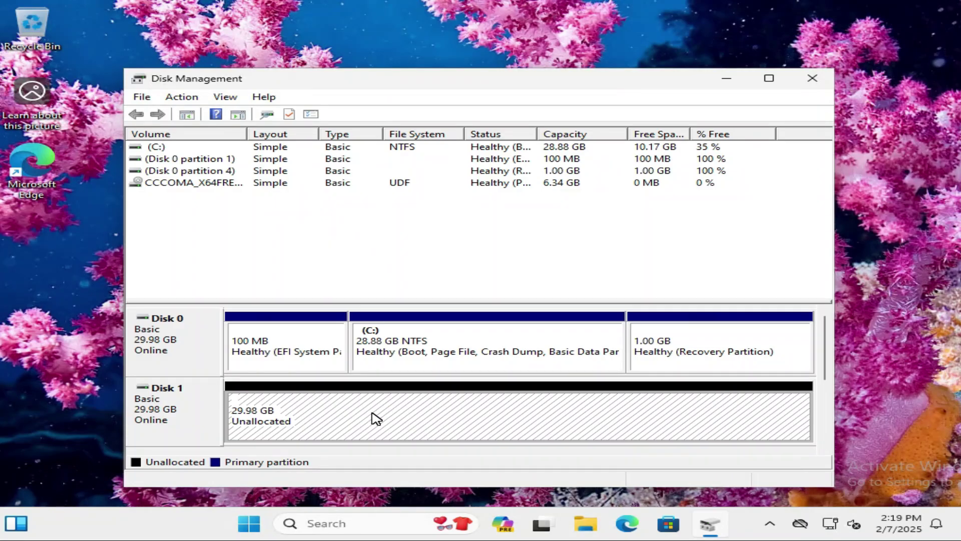
right_click(374, 414)
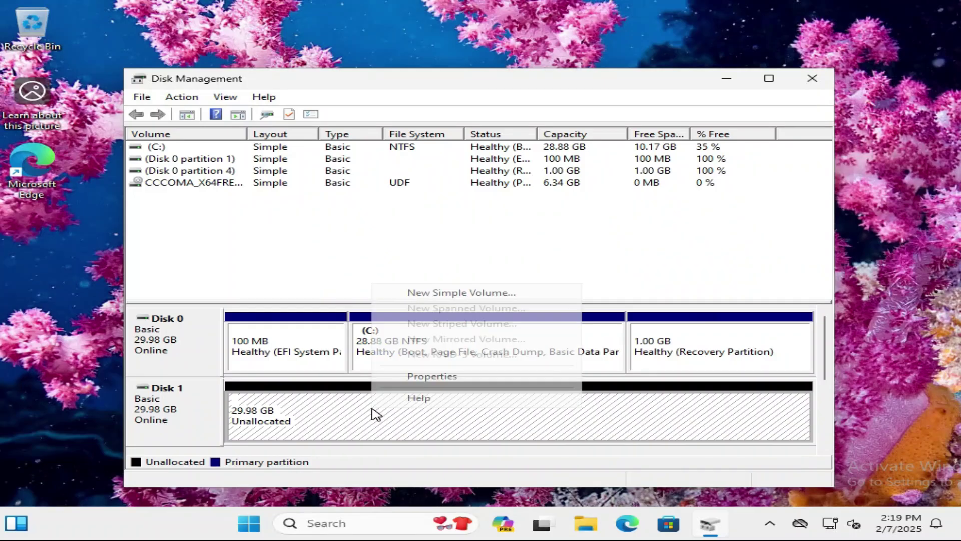
left_click(445, 293)
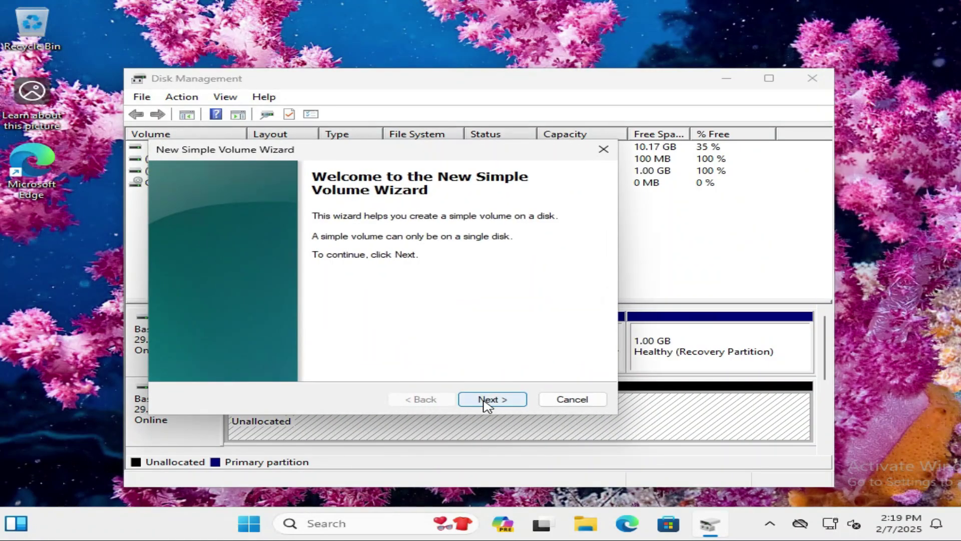
left_click(485, 399)
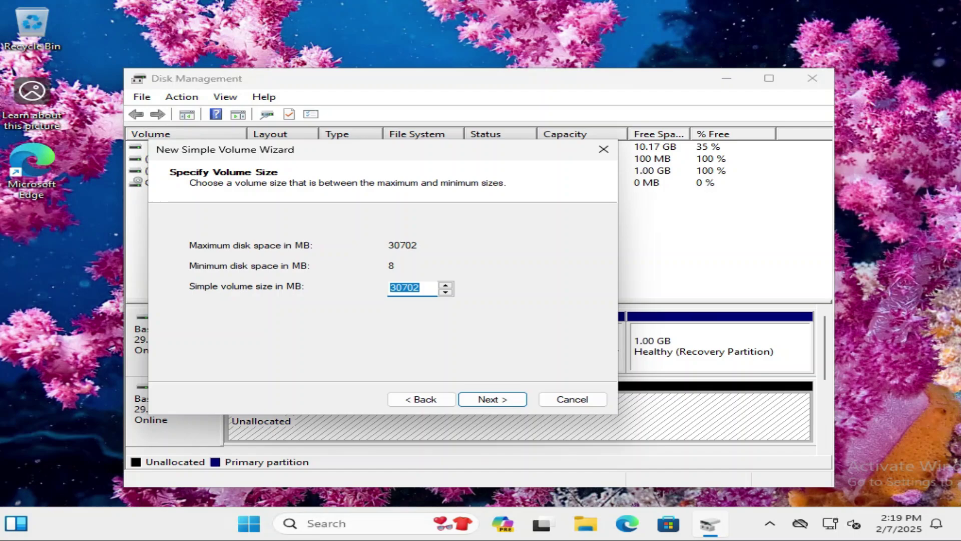
left_click_drag(425, 288, 384, 288)
type("10240")
left_click(490, 399)
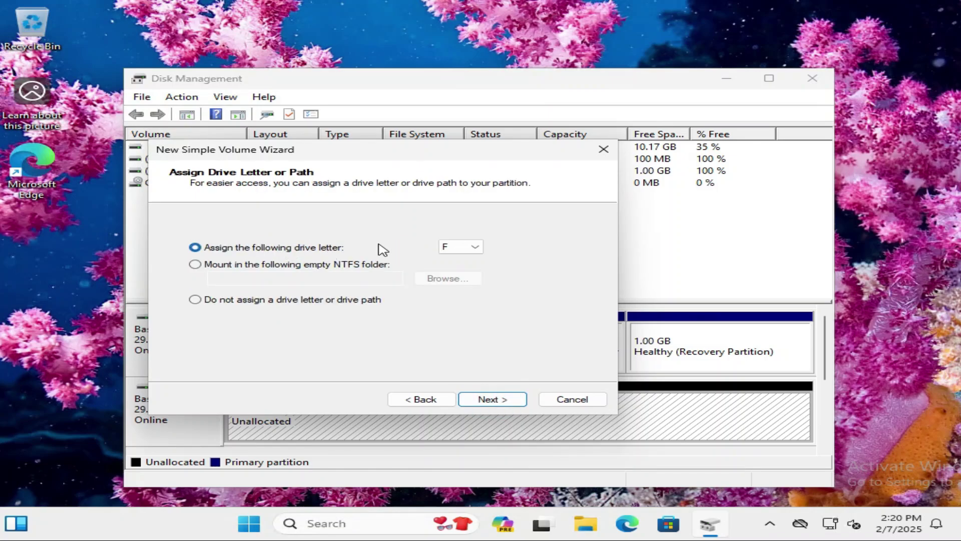
Step: Assign drive letter F to the new volume and continue to the format settings
left_click(476, 247)
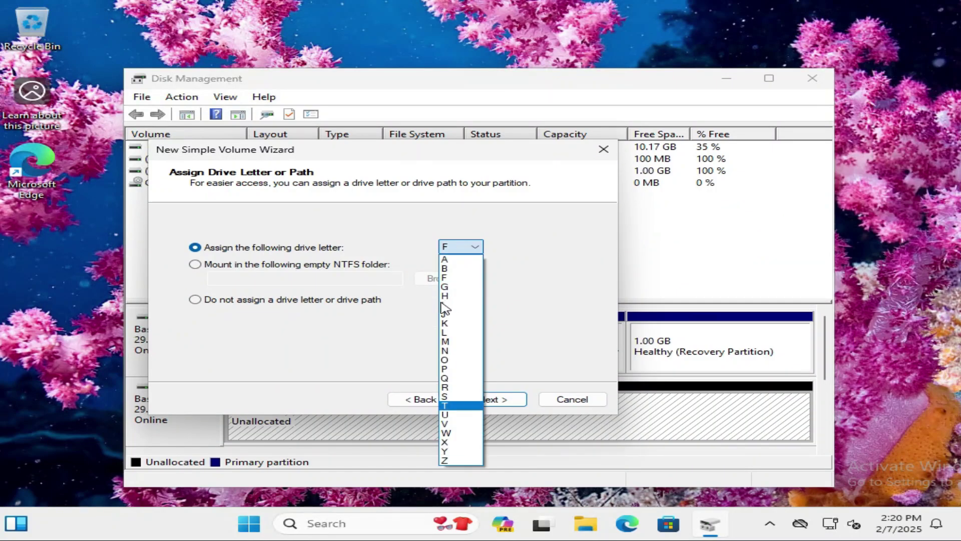
left_click(543, 258)
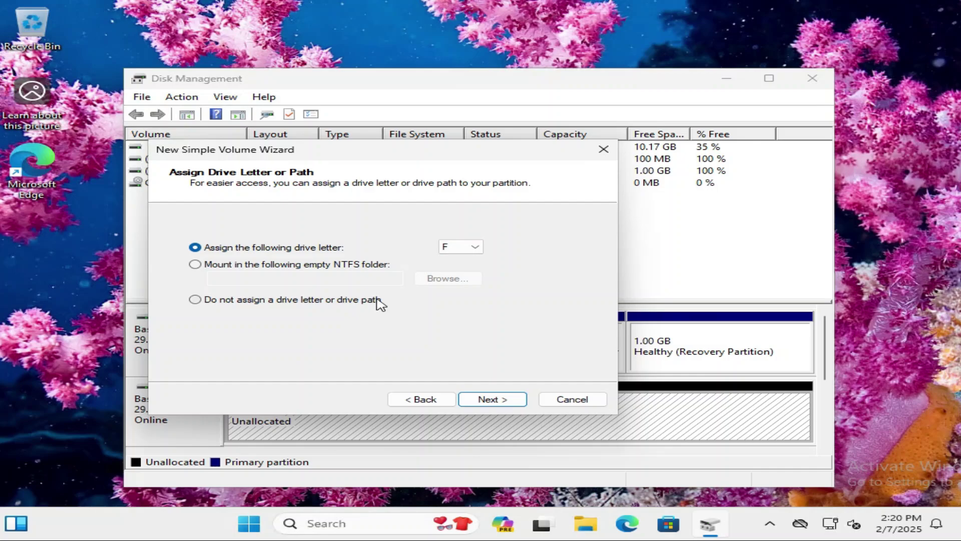
left_click(491, 400)
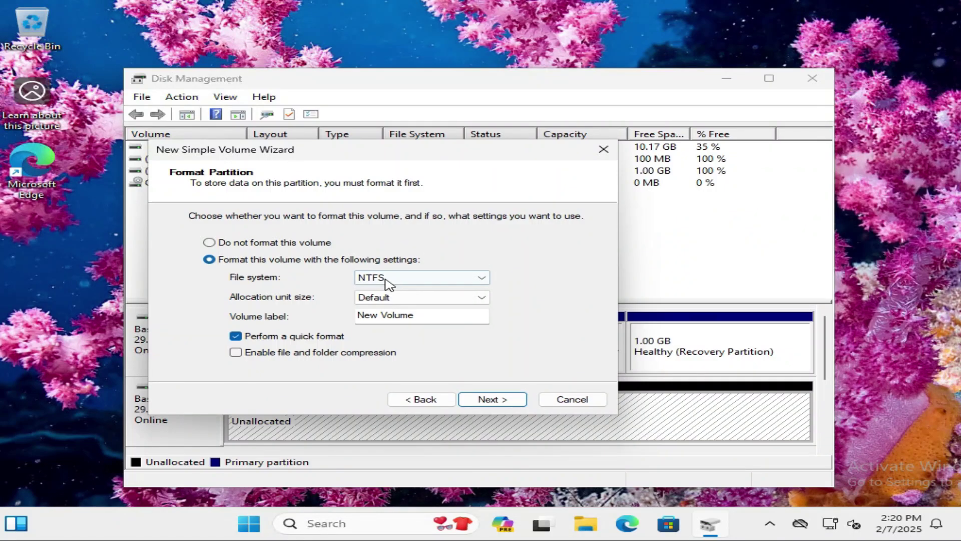
Step: Choose NTFS as the volume's file system and keep the Default allocation unit size
left_click(485, 282)
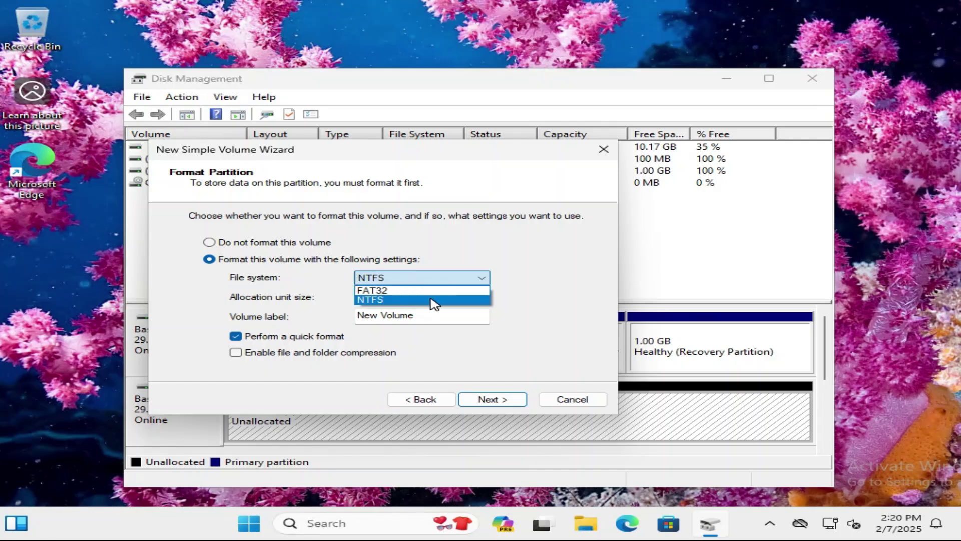
left_click(433, 301)
left_click(519, 291)
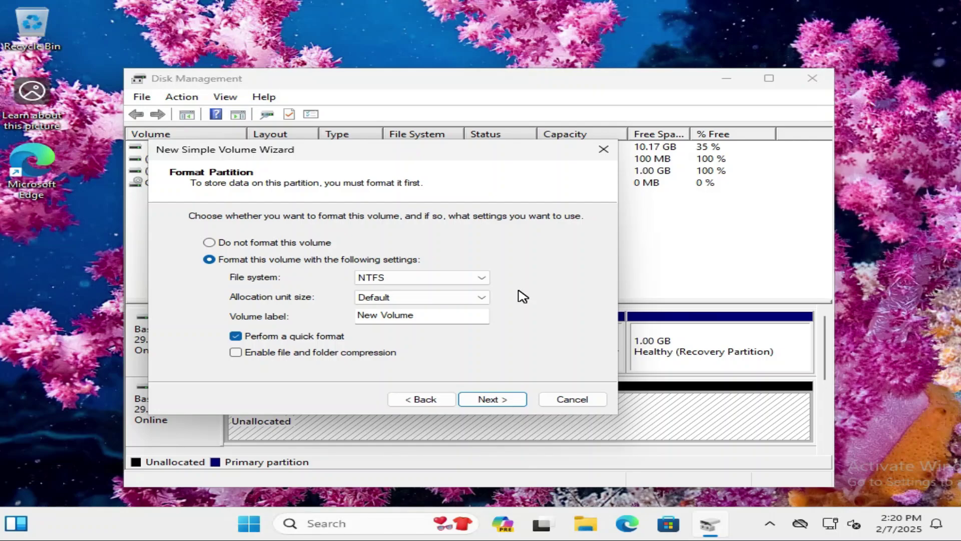
left_click(482, 298)
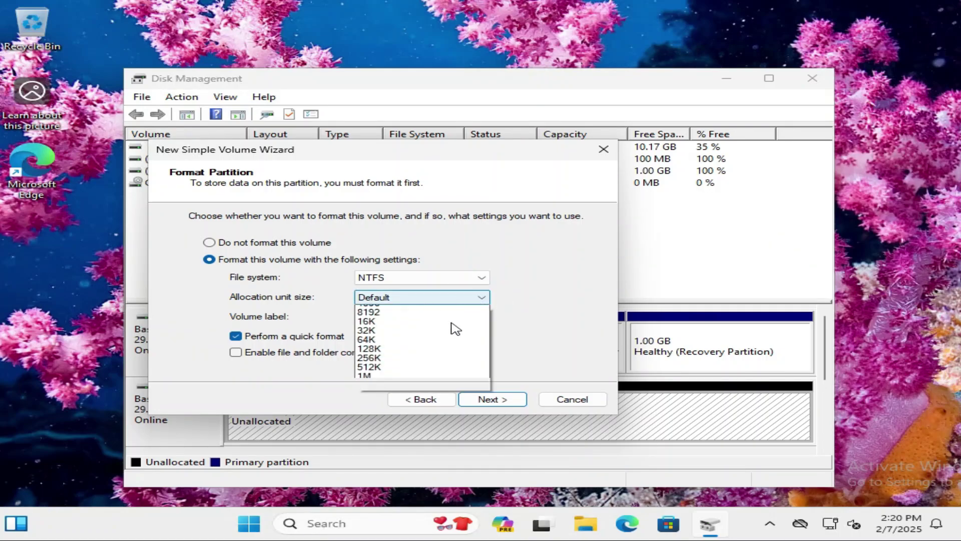
left_click(535, 308)
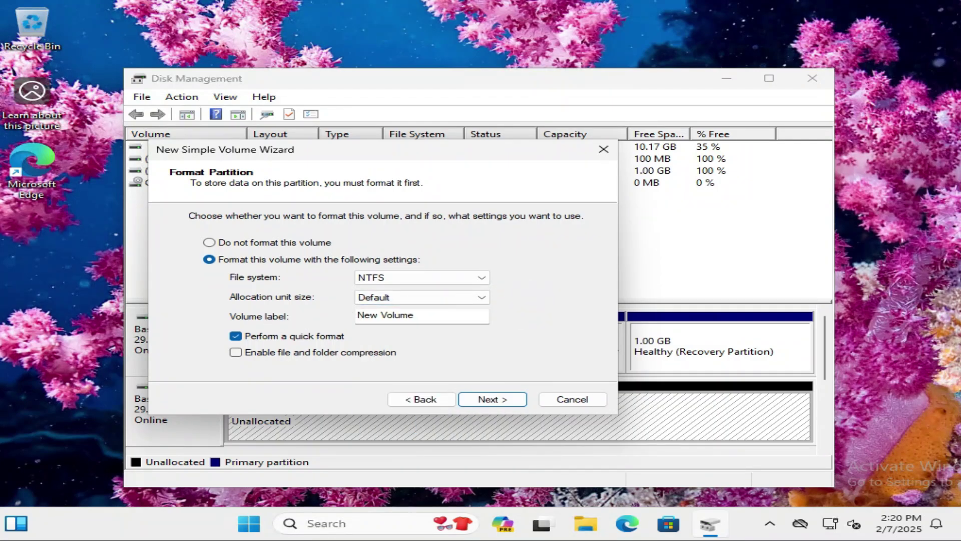
Step: Label the new volume "My Vol", review the settings summary and finish creating the volume
left_click(421, 315)
left_click(421, 316)
double_click(421, 315)
left_click_drag(415, 315, 350, 320)
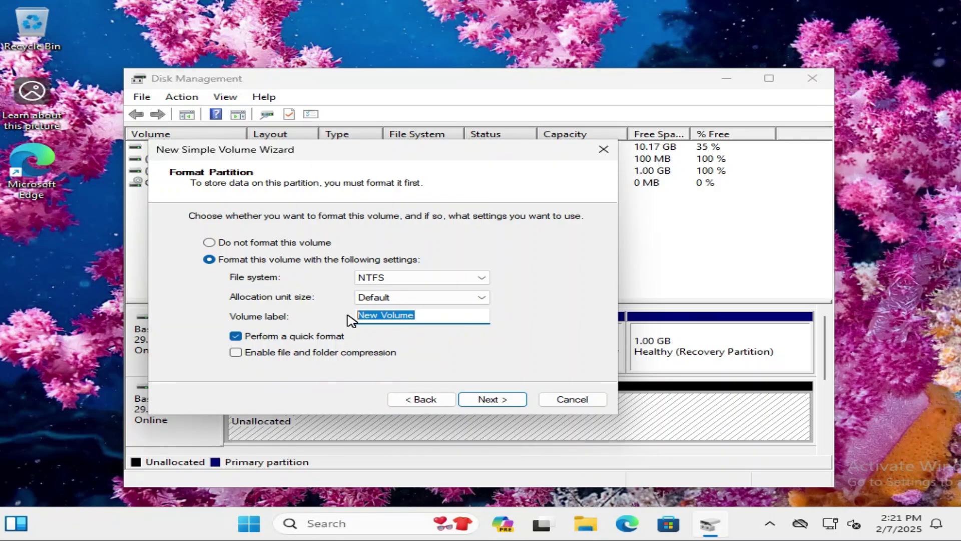
type("My Vol")
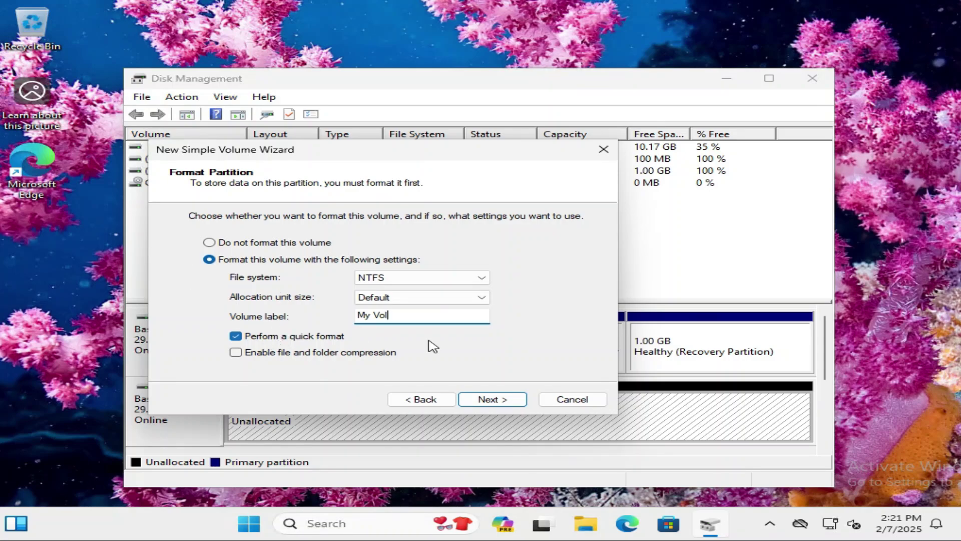
left_click(502, 399)
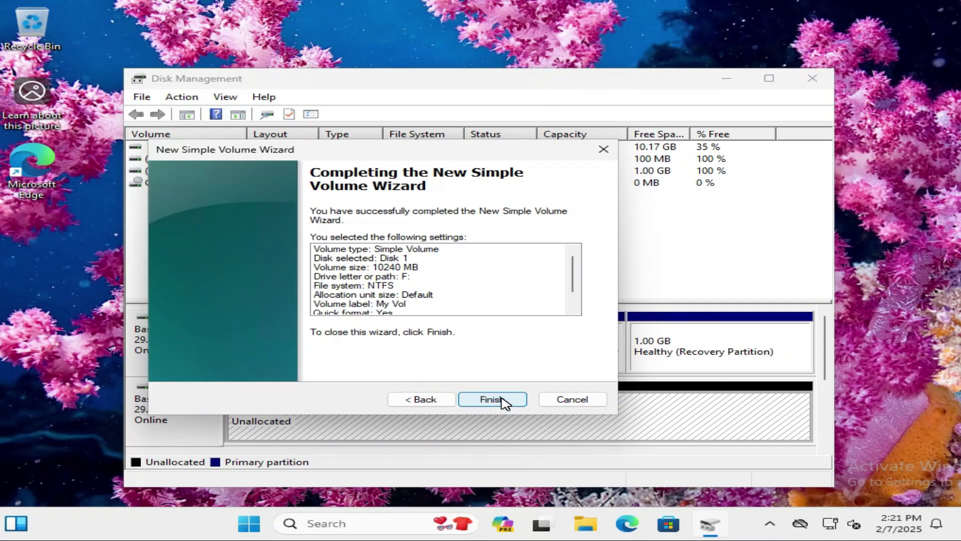
left_click_drag(572, 274, 569, 208)
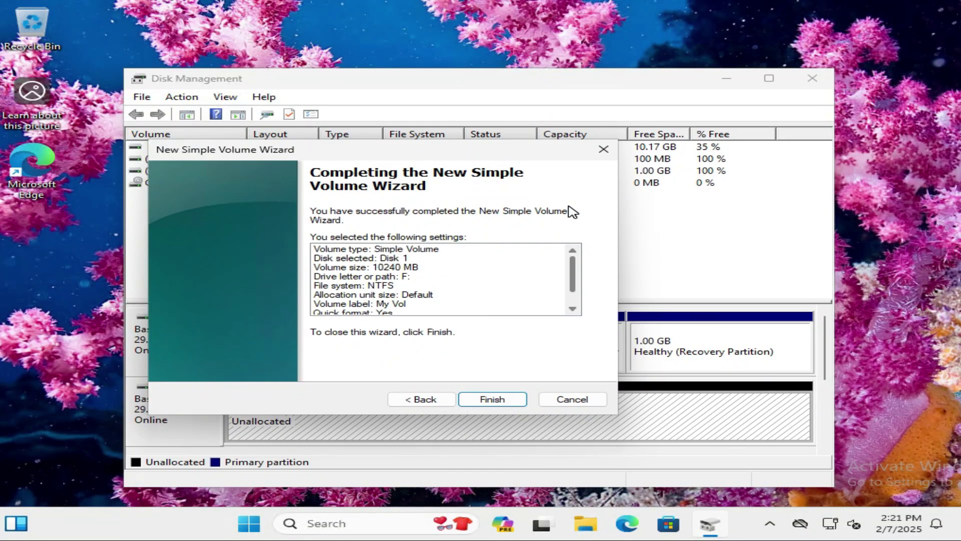
left_click(483, 400)
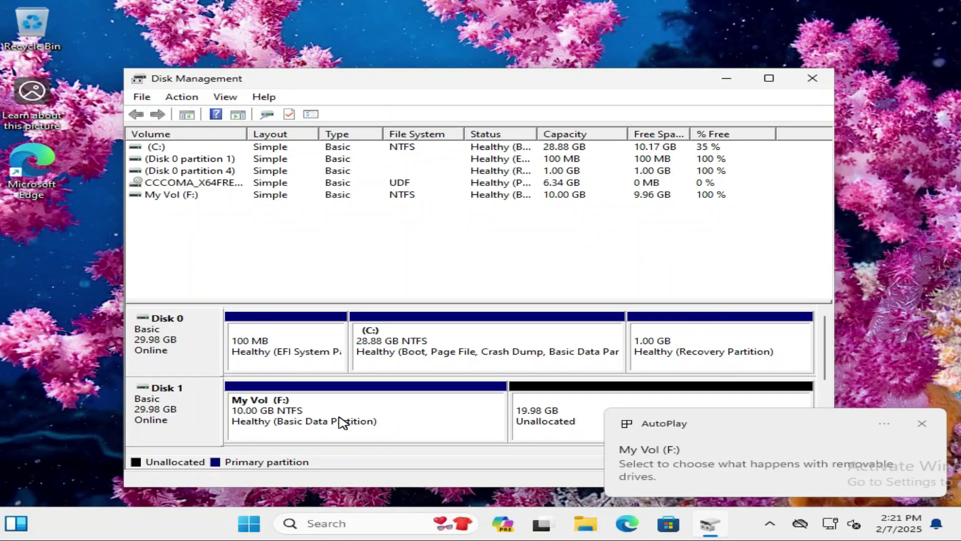
Step: Switch to File Explorer, check the My Vol (F:) drive under This PC, and close the window
left_click(586, 525)
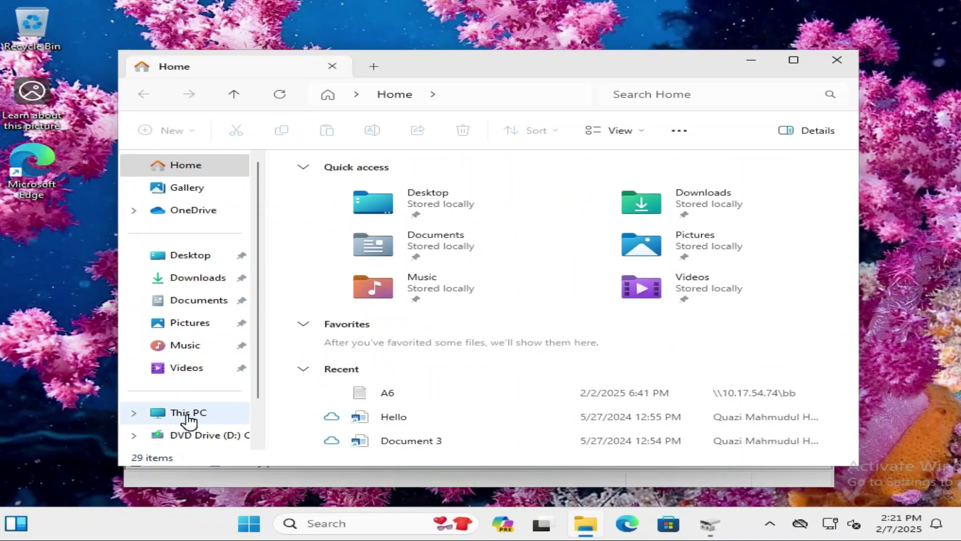
left_click(188, 413)
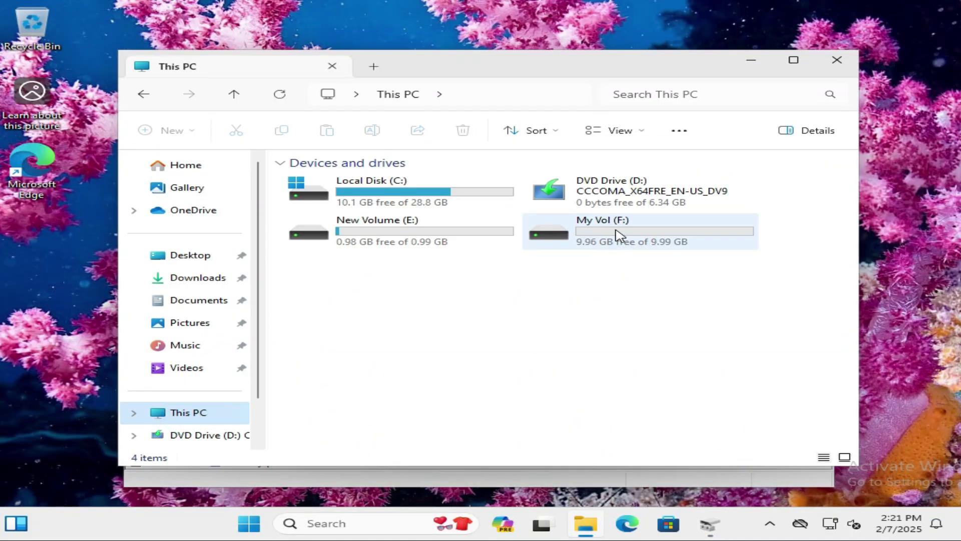
left_click(616, 230)
left_click(677, 245)
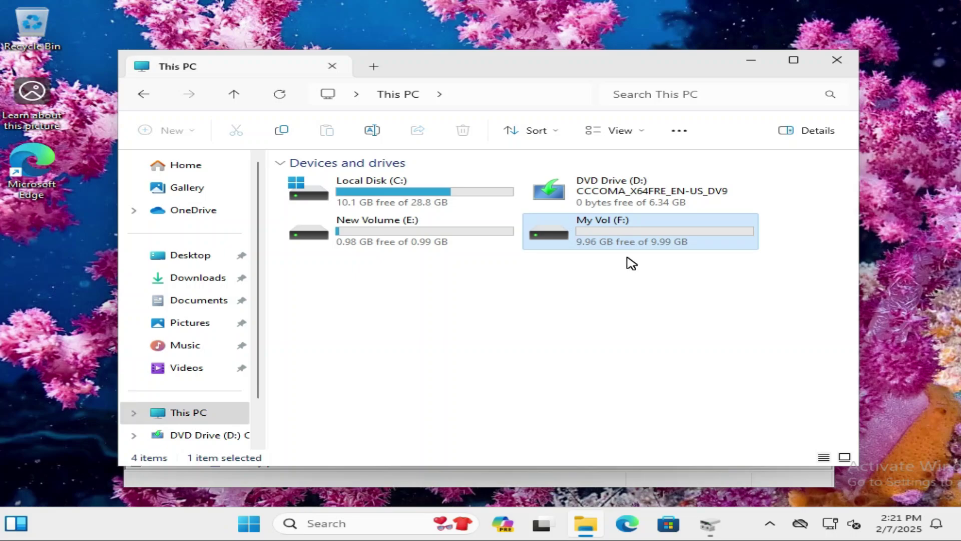
left_click(837, 61)
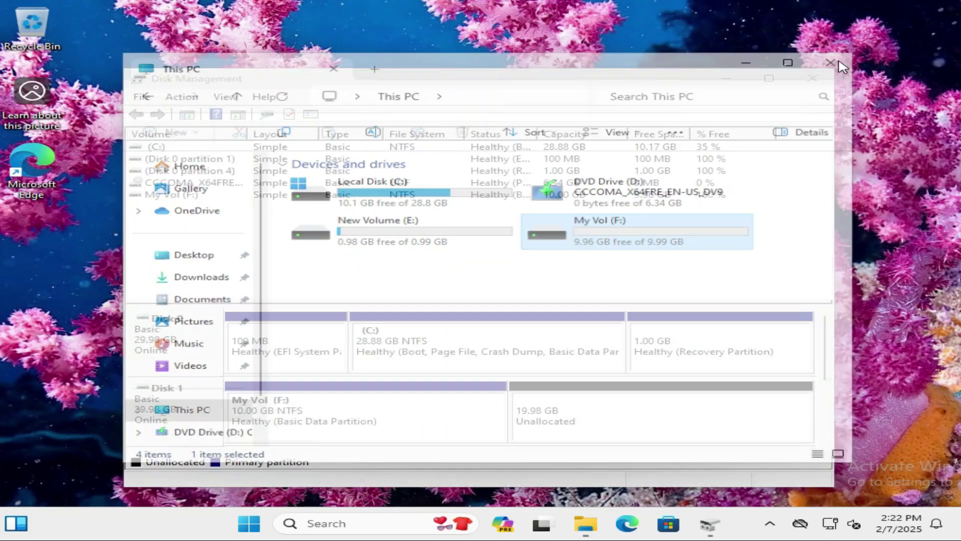
left_click(398, 423)
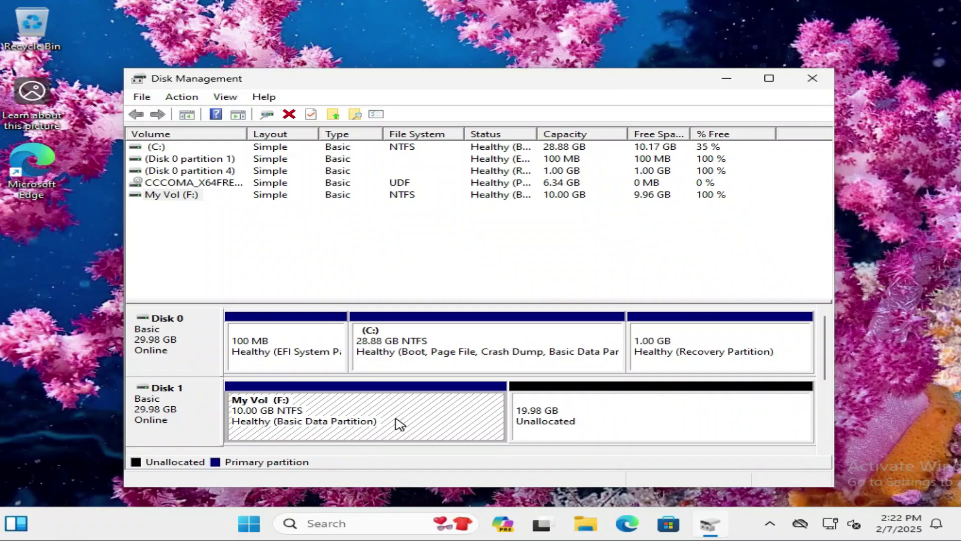
left_click(553, 418)
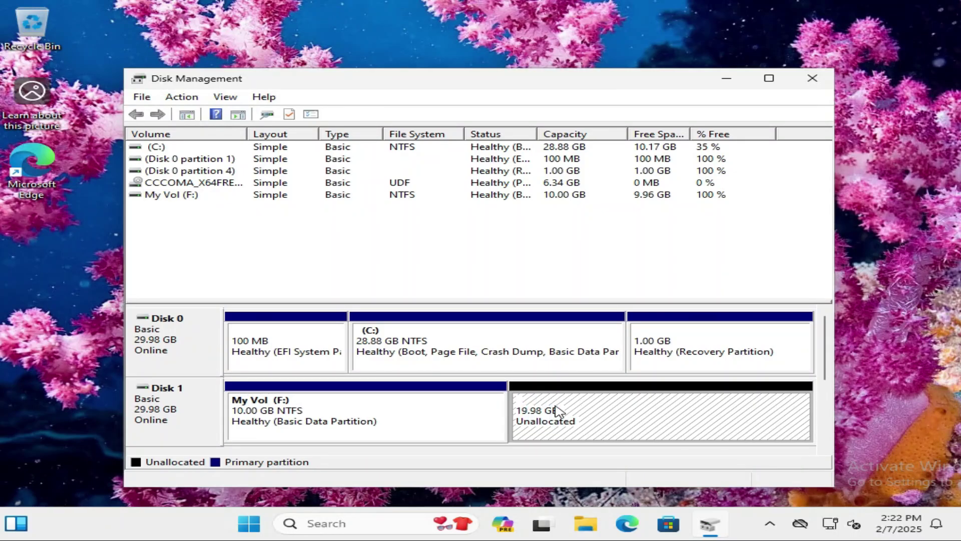
left_click(368, 412)
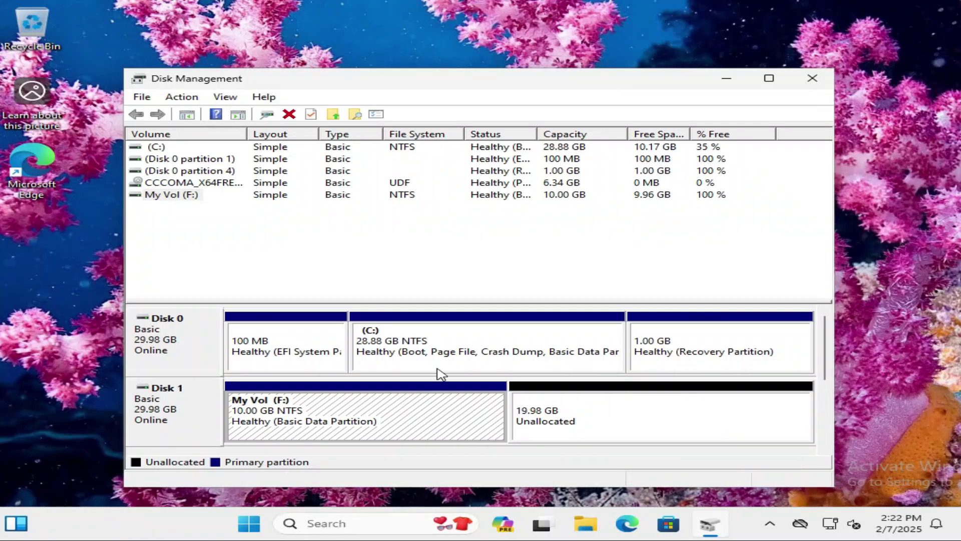
left_click(446, 346)
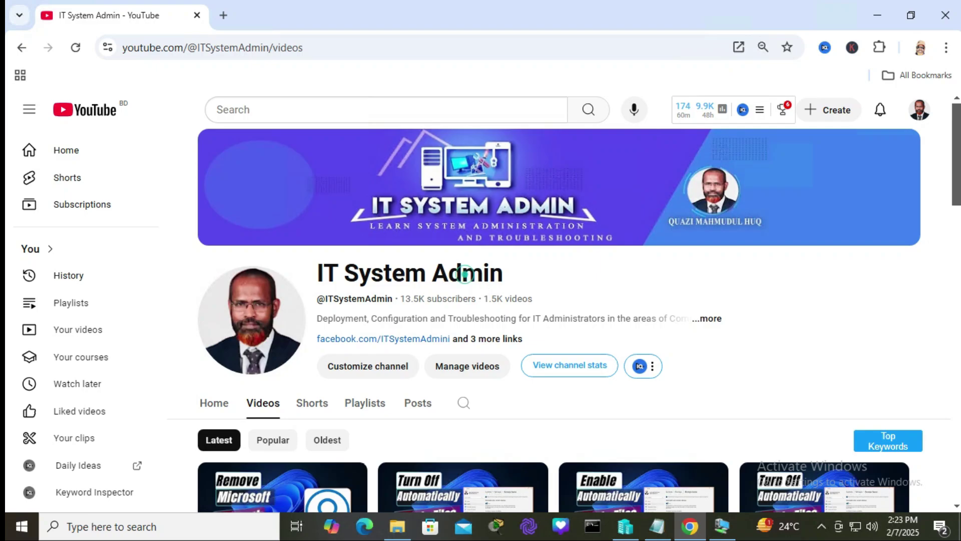
left_click_drag(462, 274, 489, 276)
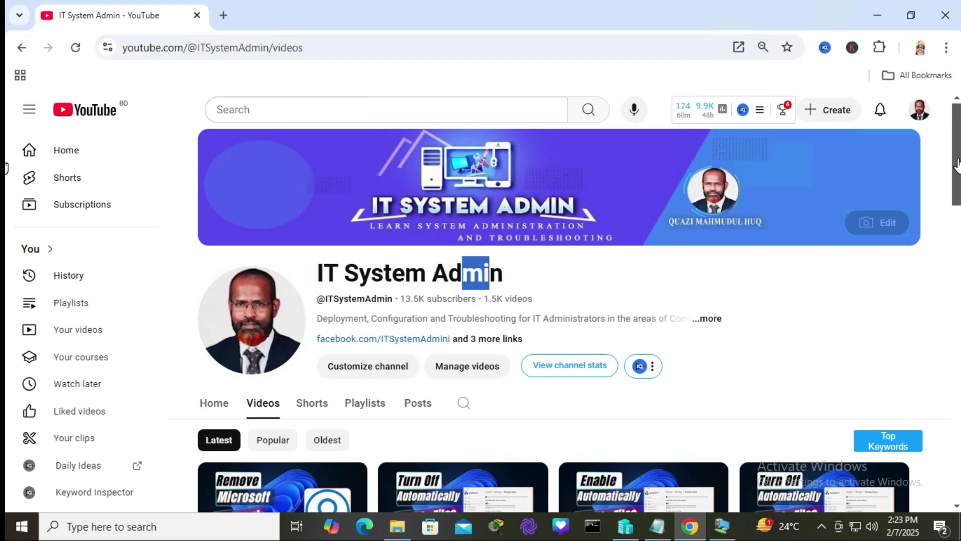
left_click_drag(958, 170, 958, 258)
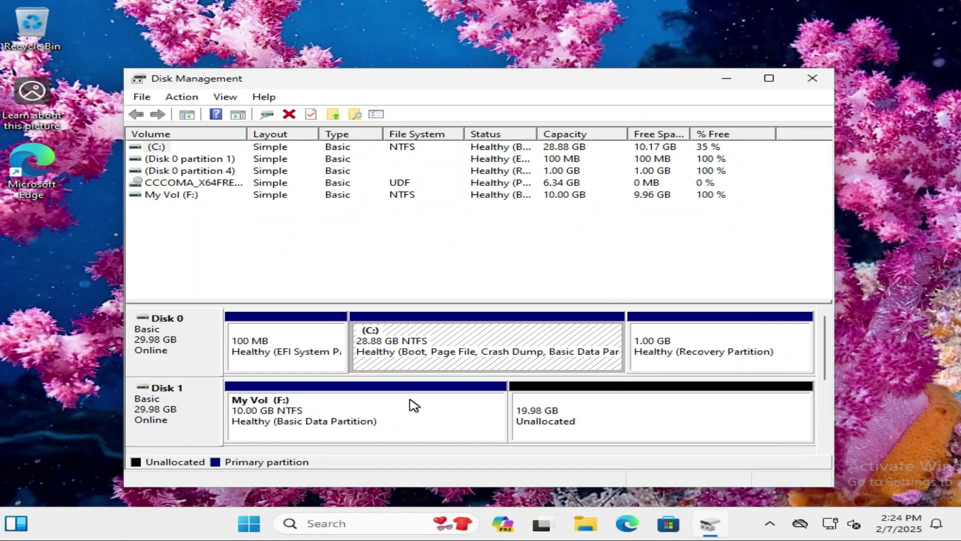
Step: Extend the My Vol (F:) volume by 10240 MB using the unallocated space on Disk 1
left_click(367, 402)
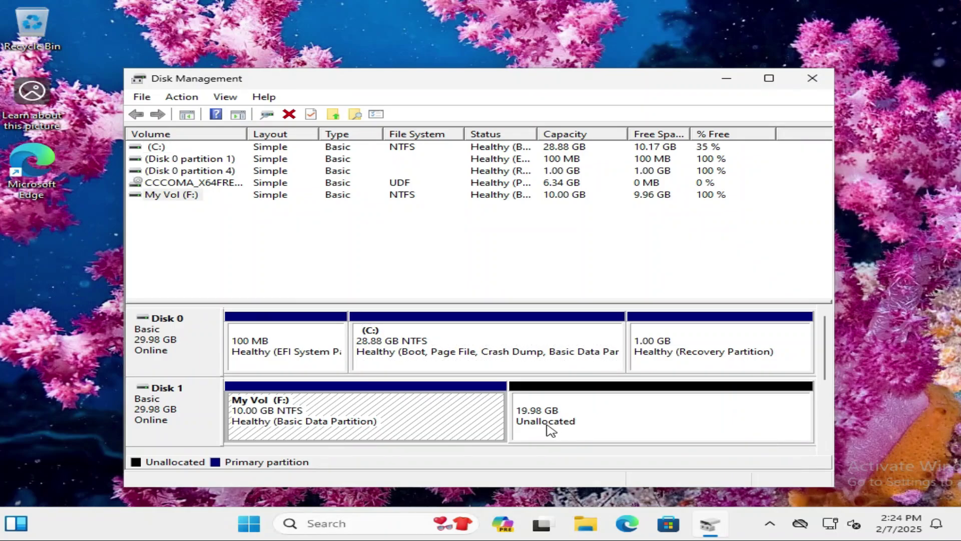
right_click(440, 410)
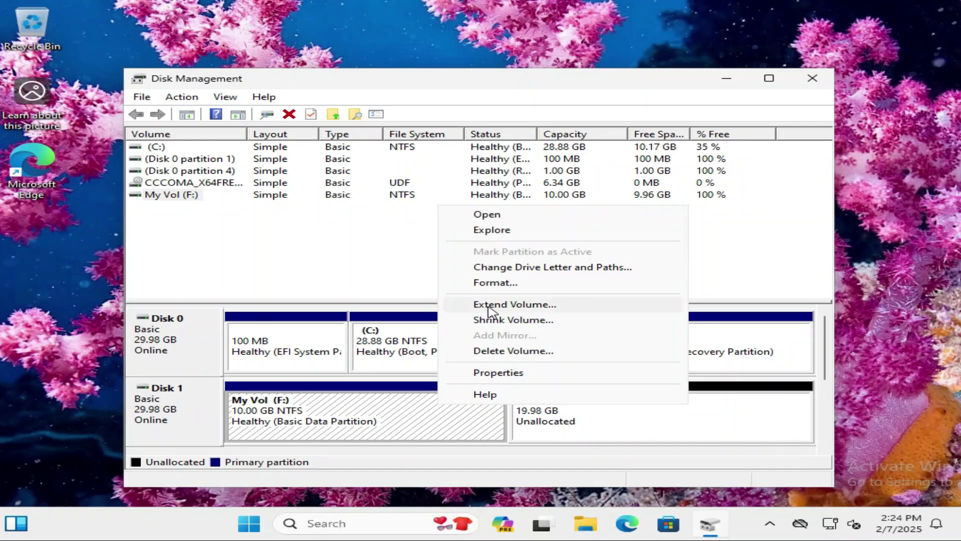
left_click(517, 307)
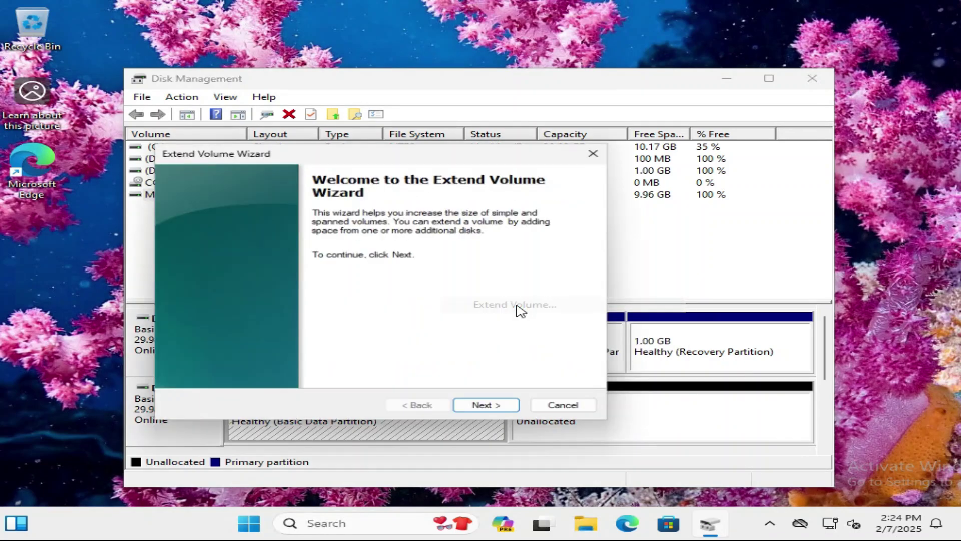
left_click(506, 410)
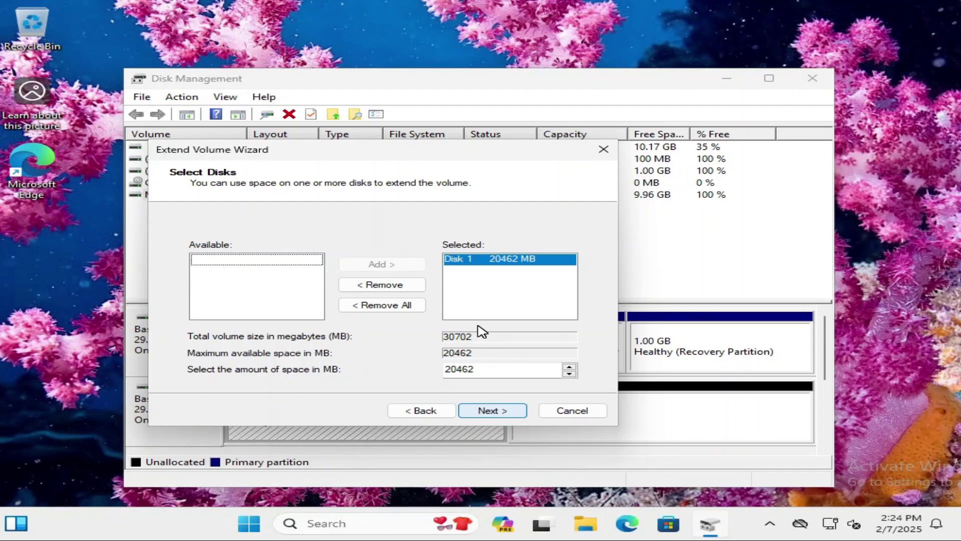
left_click(474, 369)
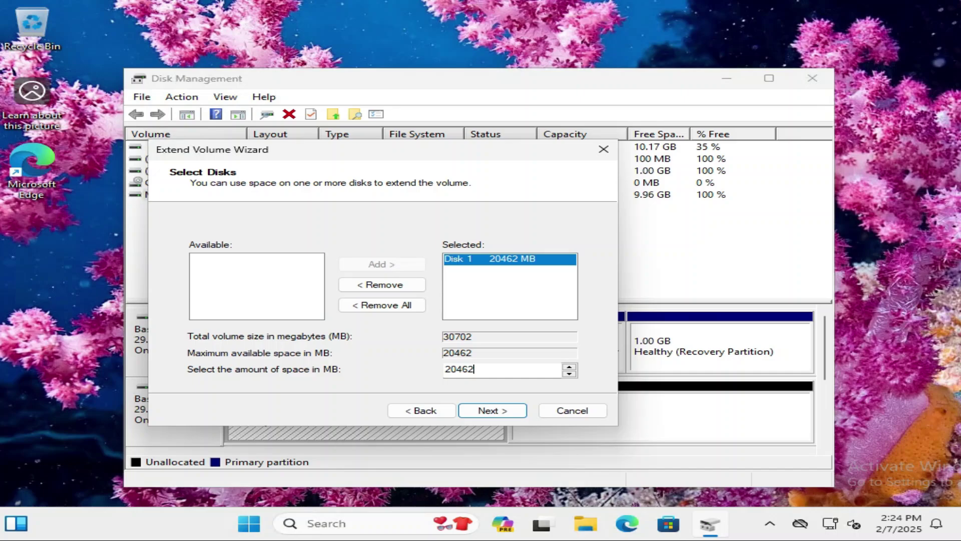
left_click_drag(480, 369, 441, 372)
type("10")
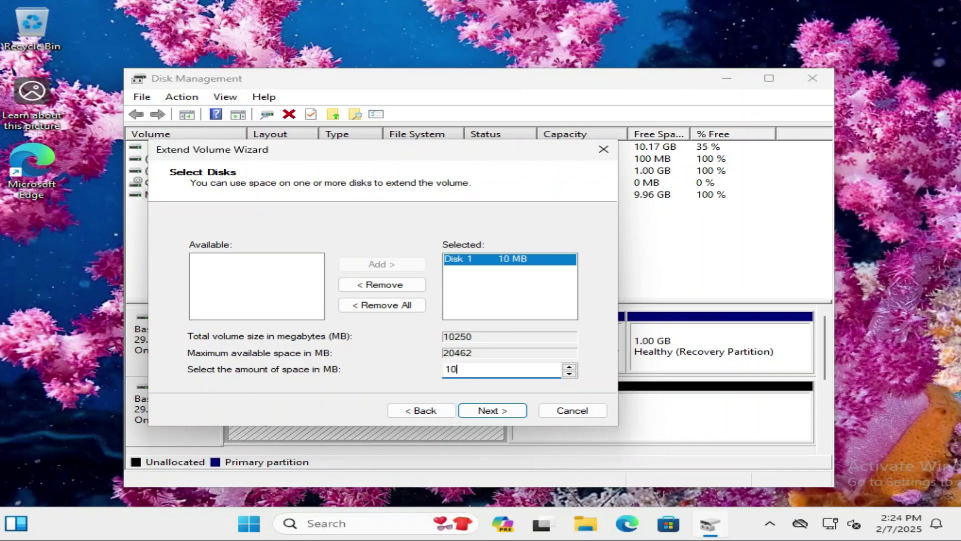
type("240")
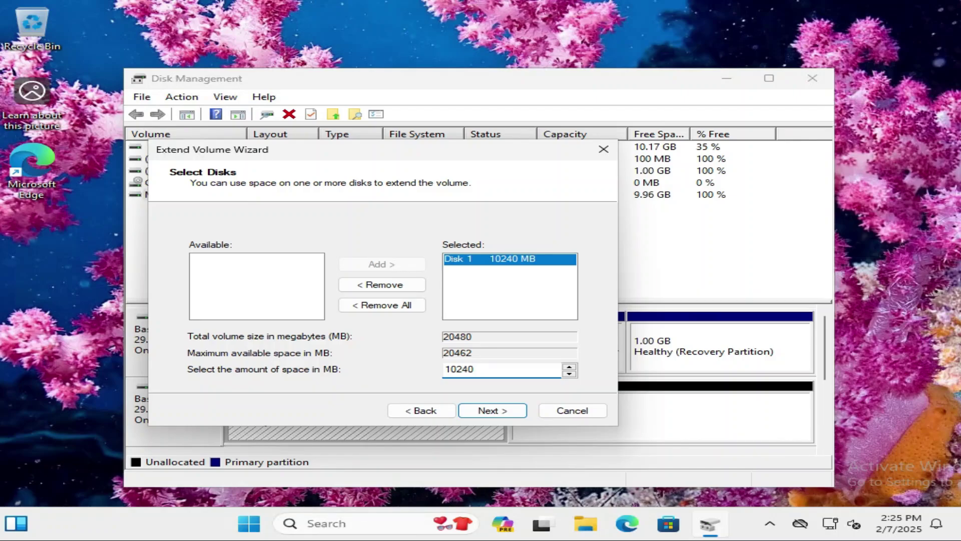
left_click_drag(476, 370, 406, 371)
left_click(507, 414)
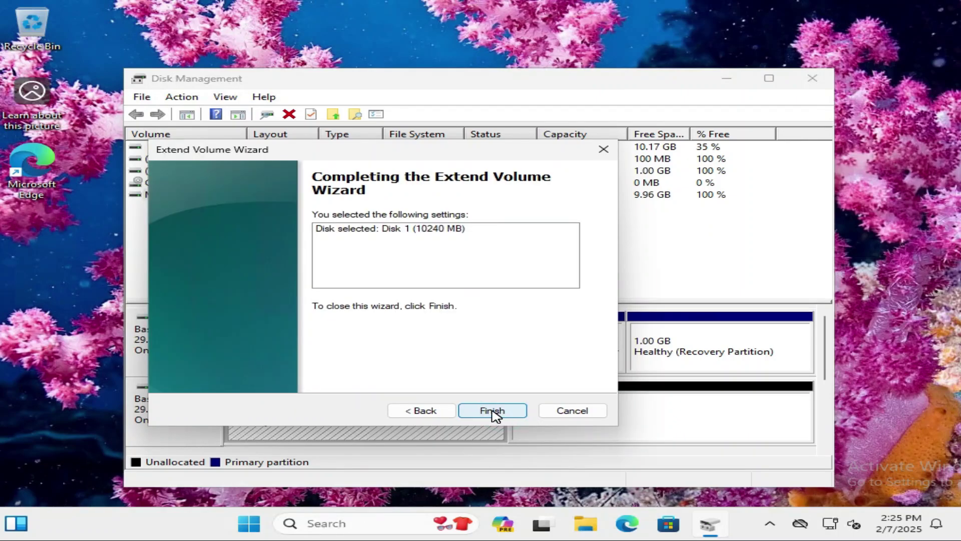
left_click(493, 411)
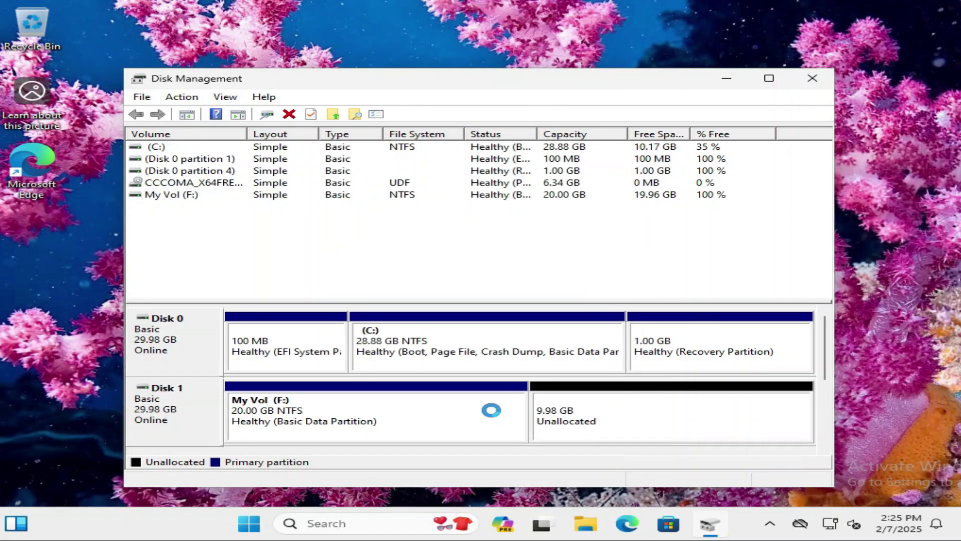
Step: Shrink the My Vol (F:) volume on Disk 1 by 4096 MB
left_click(368, 416)
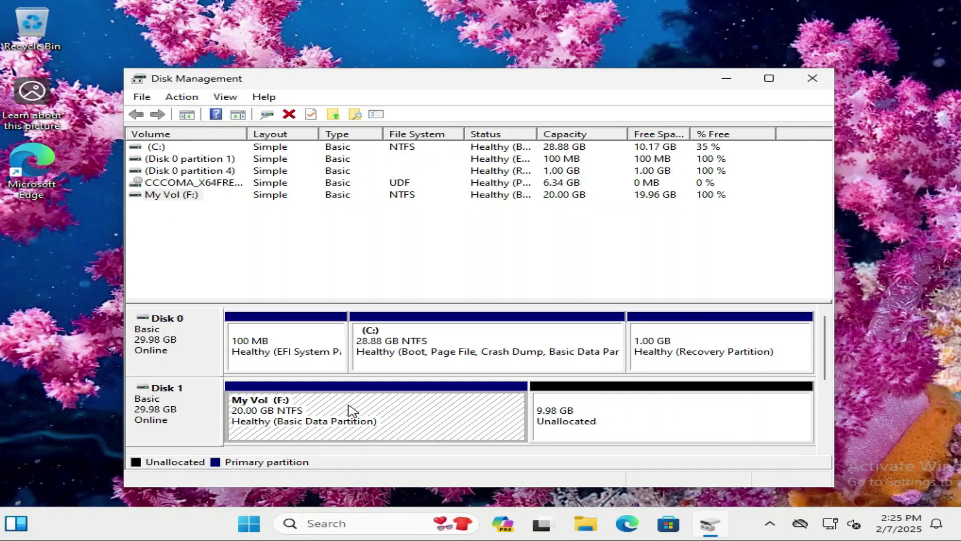
right_click(404, 405)
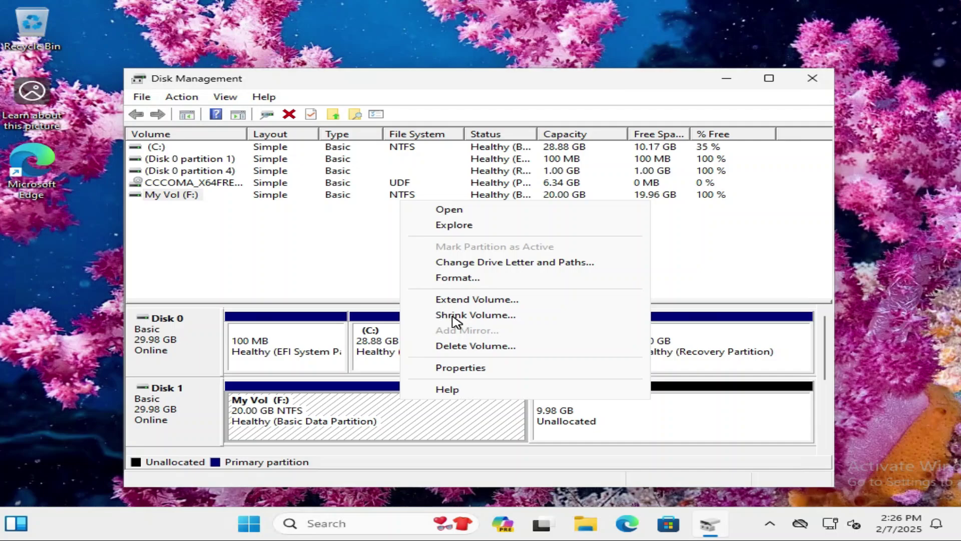
left_click(484, 316)
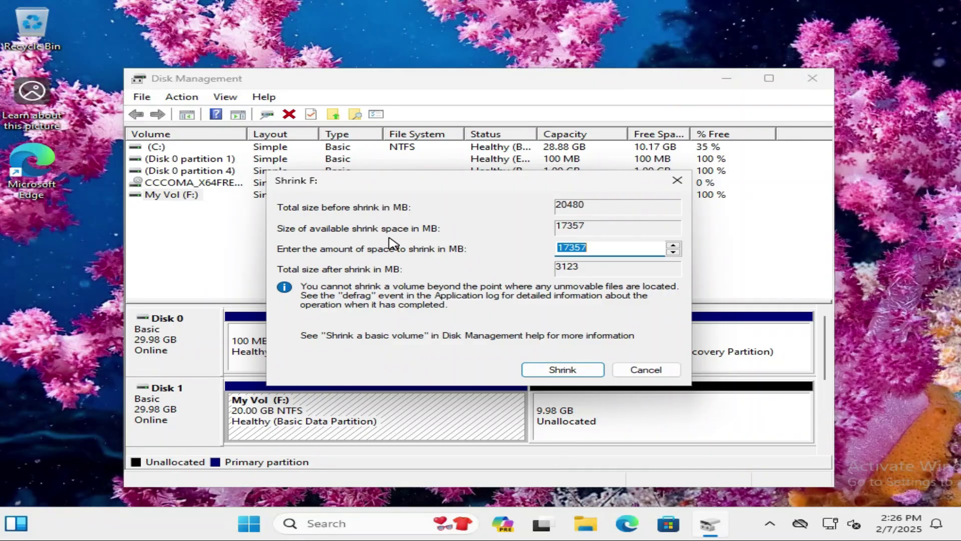
left_click(586, 247)
double_click(588, 246)
type("4096")
left_click(551, 366)
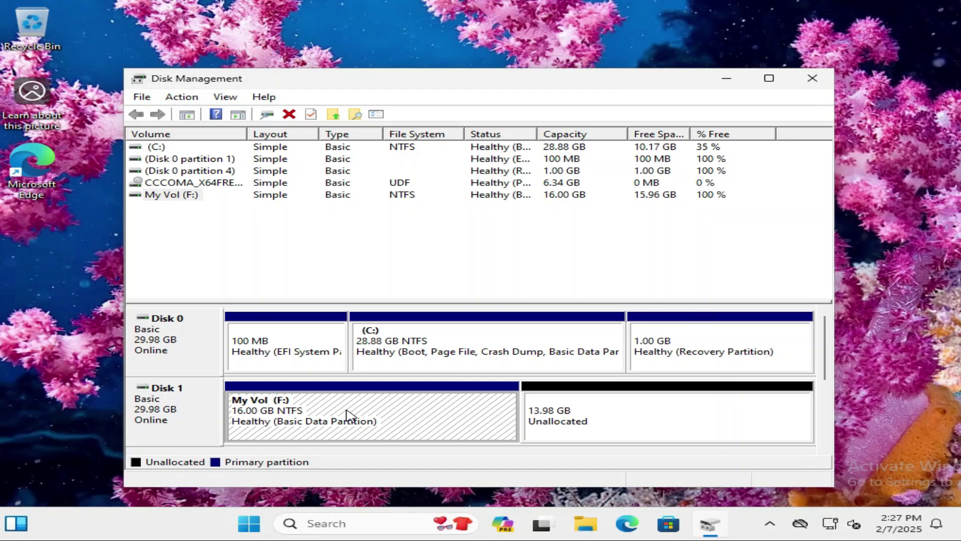
Step: Delete the My Vol (F:) volume from Disk 1 and accept erasing all data on it
right_click(367, 414)
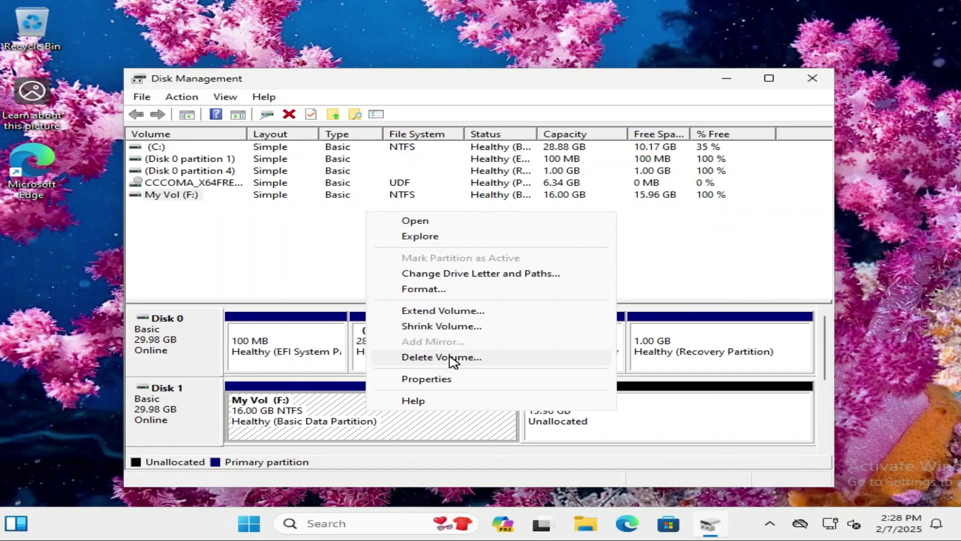
left_click(429, 359)
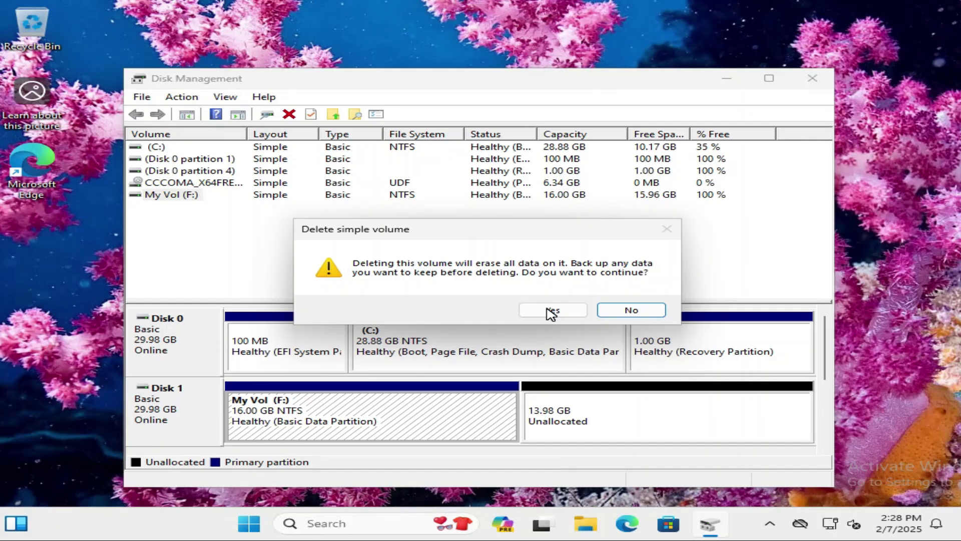
left_click(551, 311)
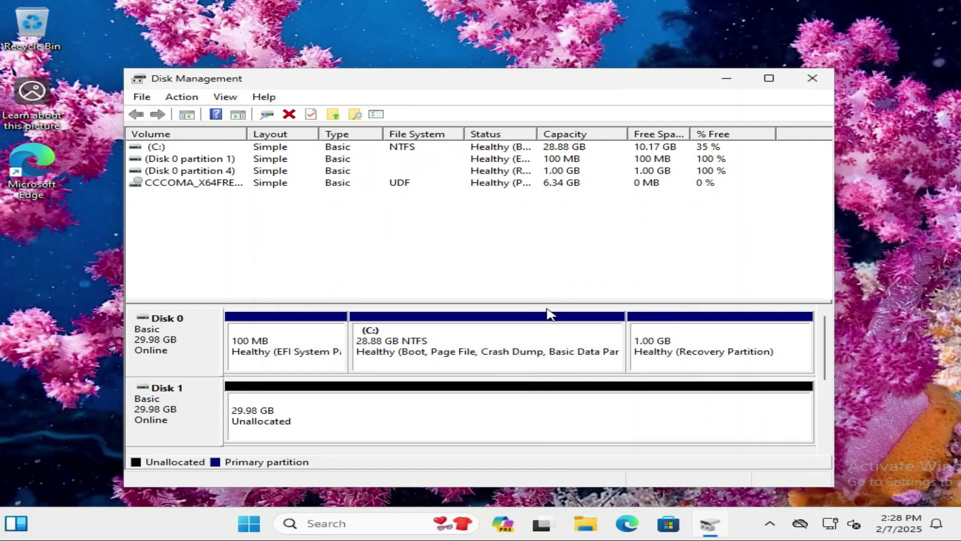